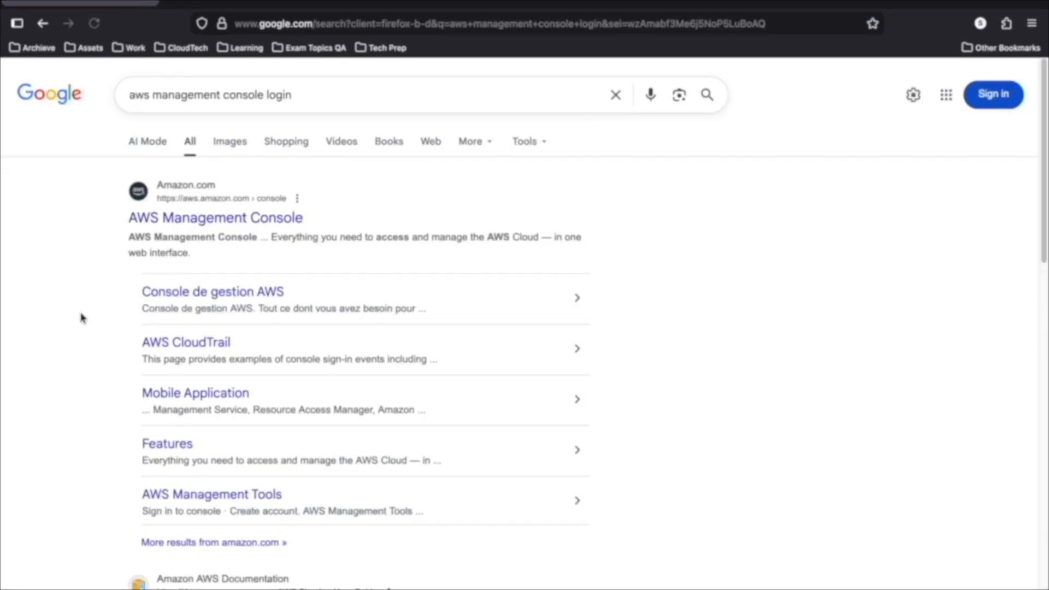
Open the AWS Management Console result from the Google search for 'aws management console login'
{"action": "left_click", "coordinate": [154, 218]}
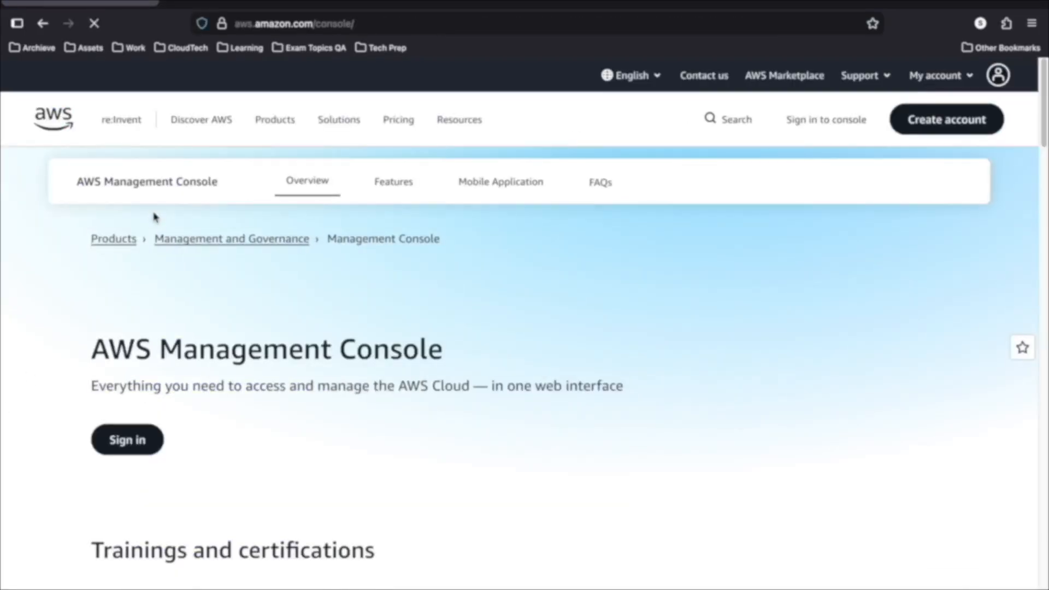
Sign in to the console as IAM user learning-user with the account password
{"action": "left_click", "coordinate": [839, 121]}
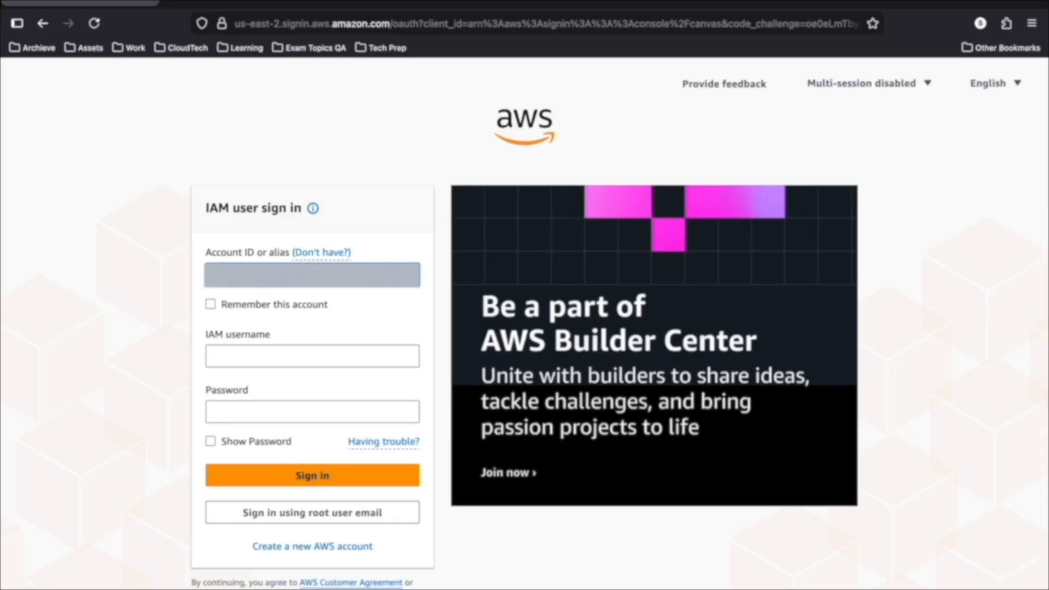
{"action": "left_click", "coordinate": [249, 360]}
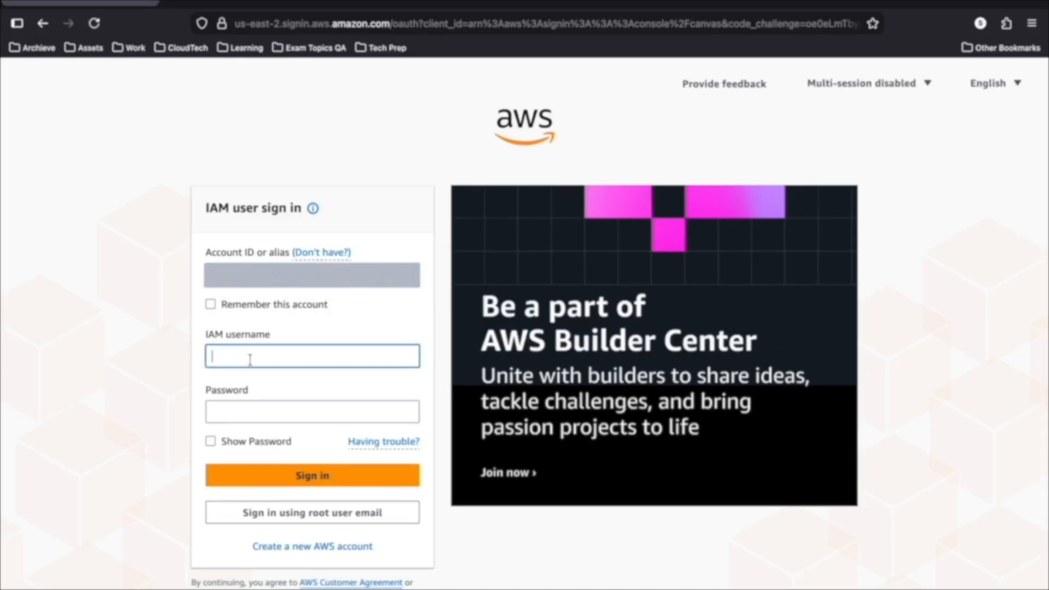
{"action": "type", "text": "le"}
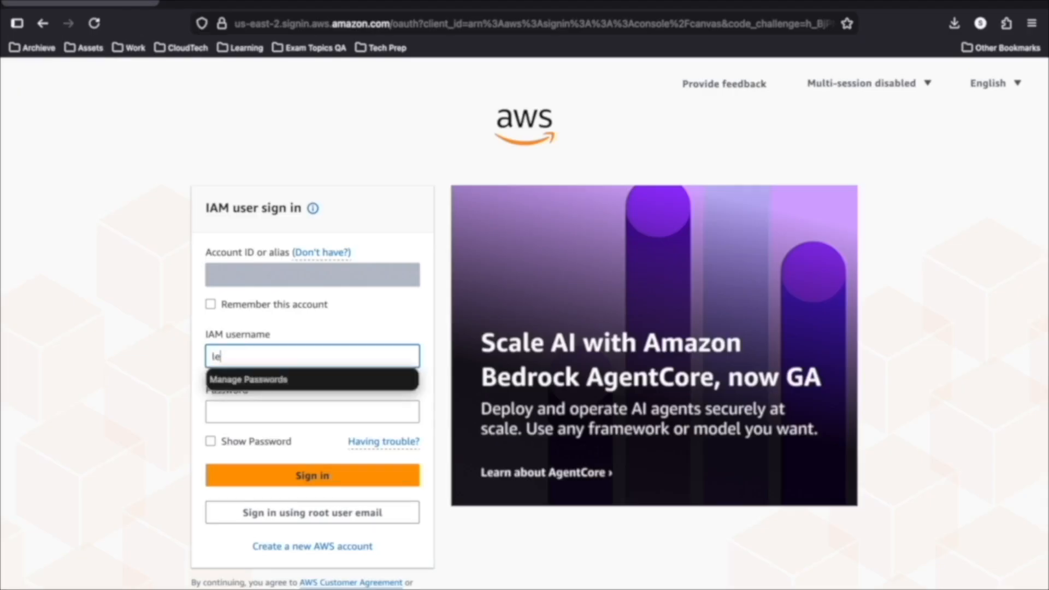
{"action": "type", "text": "arning-user"}
{"action": "left_click", "coordinate": [272, 410]}
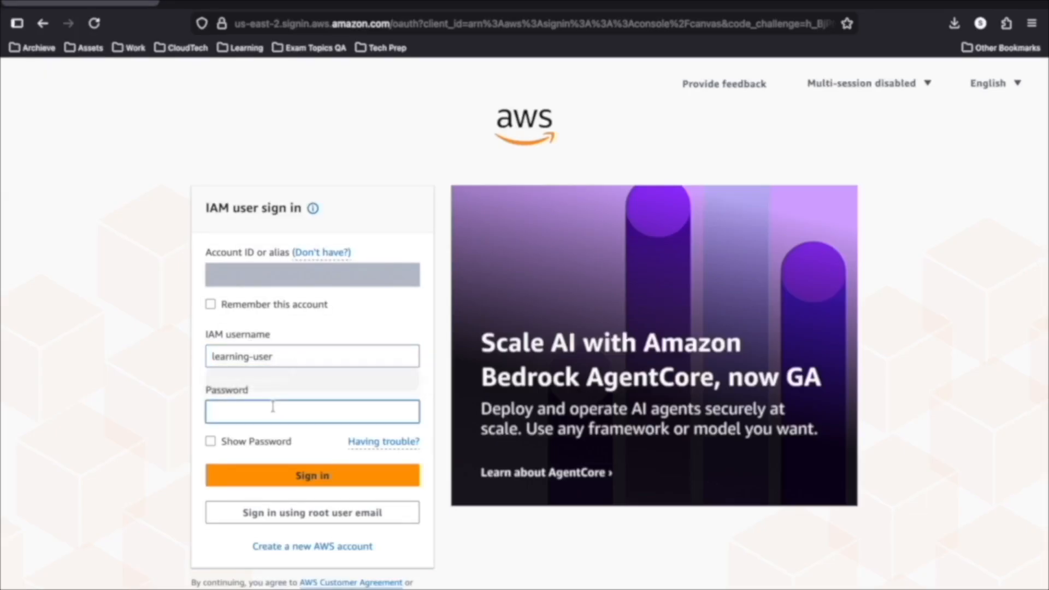
{"action": "key", "text": "ctrl+v"}
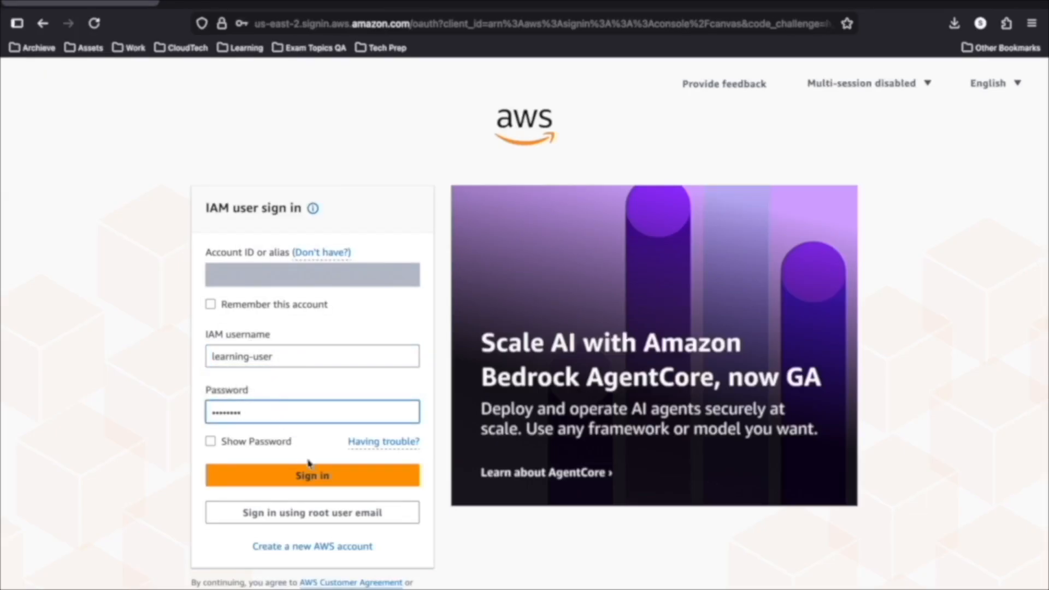
{"action": "left_click", "coordinate": [312, 481]}
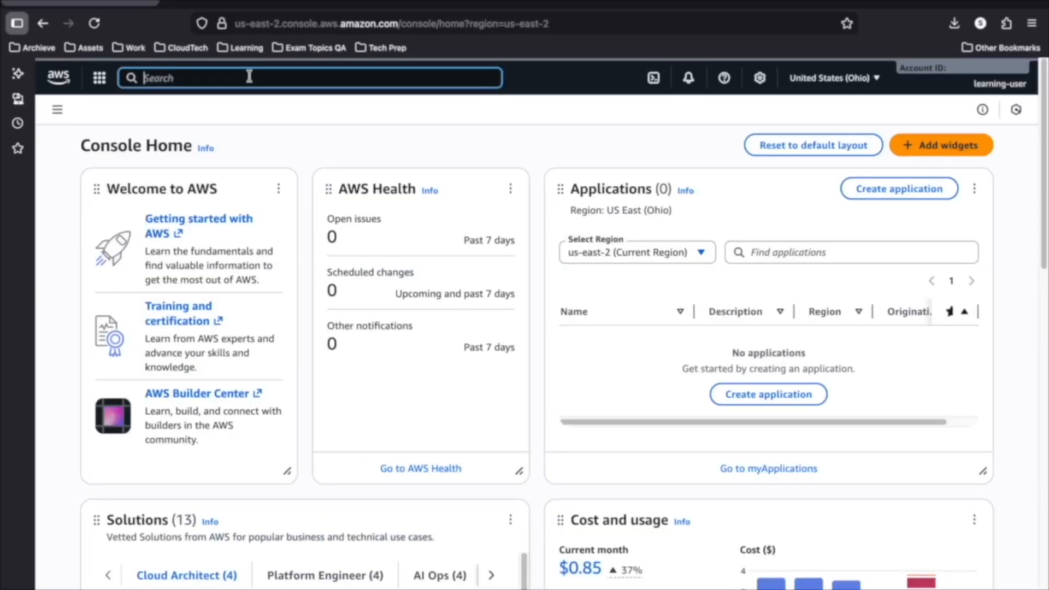
Find IAM through the console search and open user learning-user from the Users list
{"action": "type", "text": "iam"}
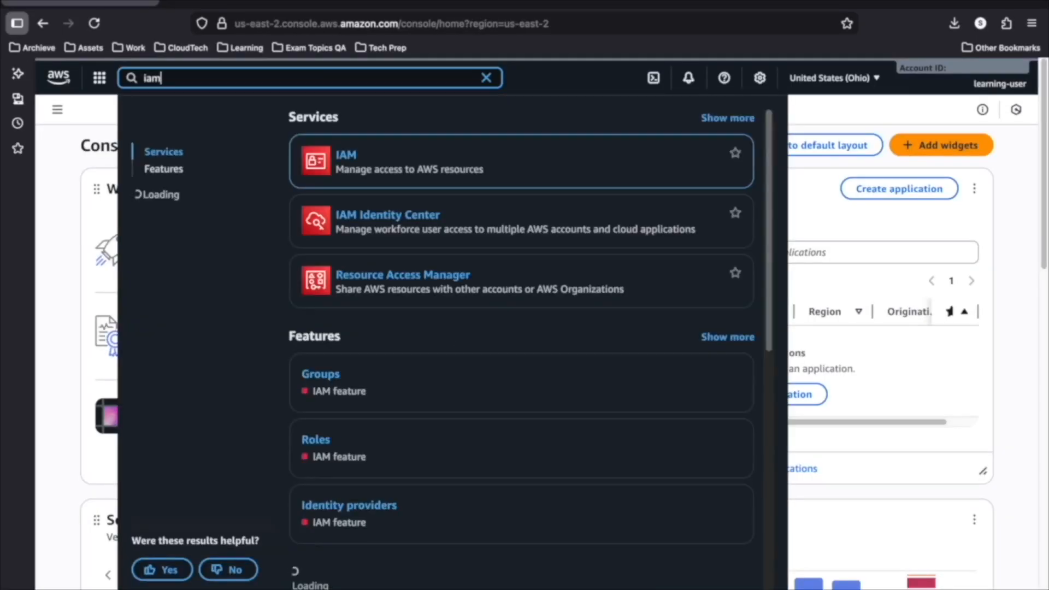
{"action": "mouse_move", "coordinate": [366, 160]}
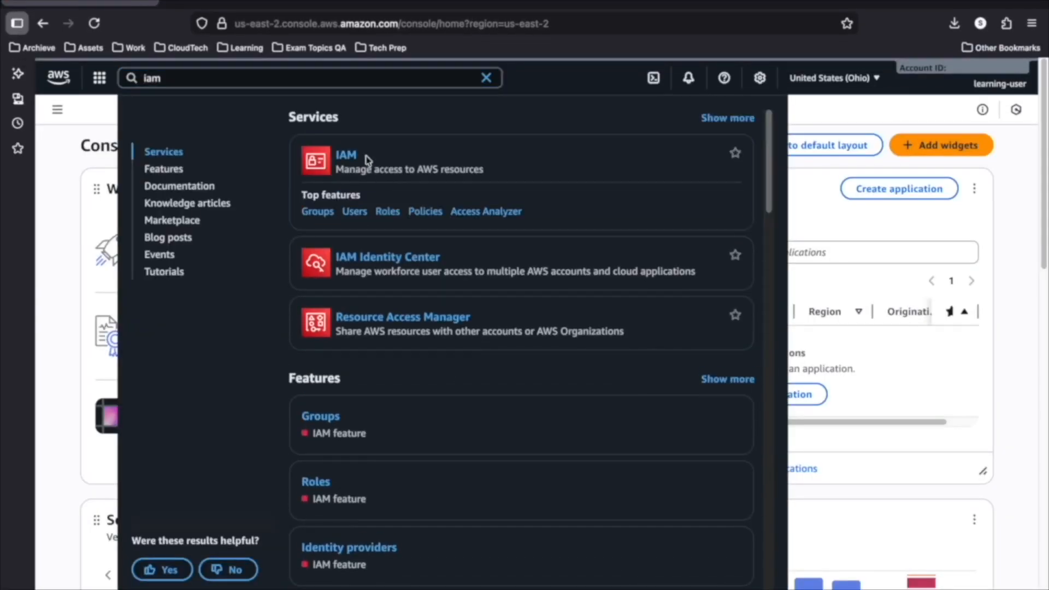
{"action": "left_click", "coordinate": [351, 160]}
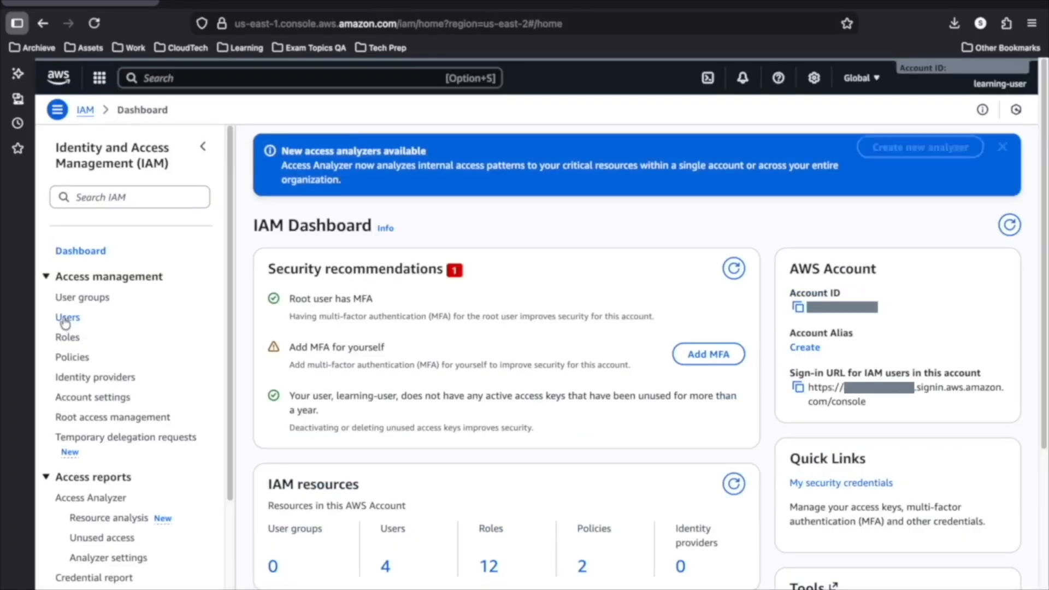
{"action": "left_click", "coordinate": [66, 319]}
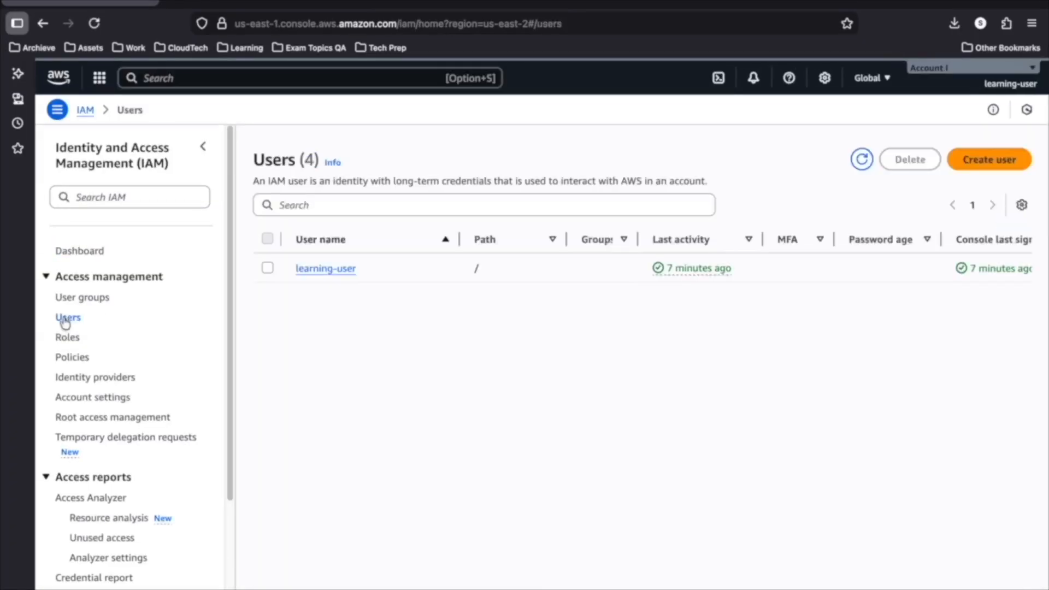
{"action": "left_click", "coordinate": [335, 268]}
Look through learning-user's groups and tags, then show Security credentials and its MFA section
{"action": "scroll", "coordinate": [428, 260], "scroll_direction": "down", "scroll_amount": 2}
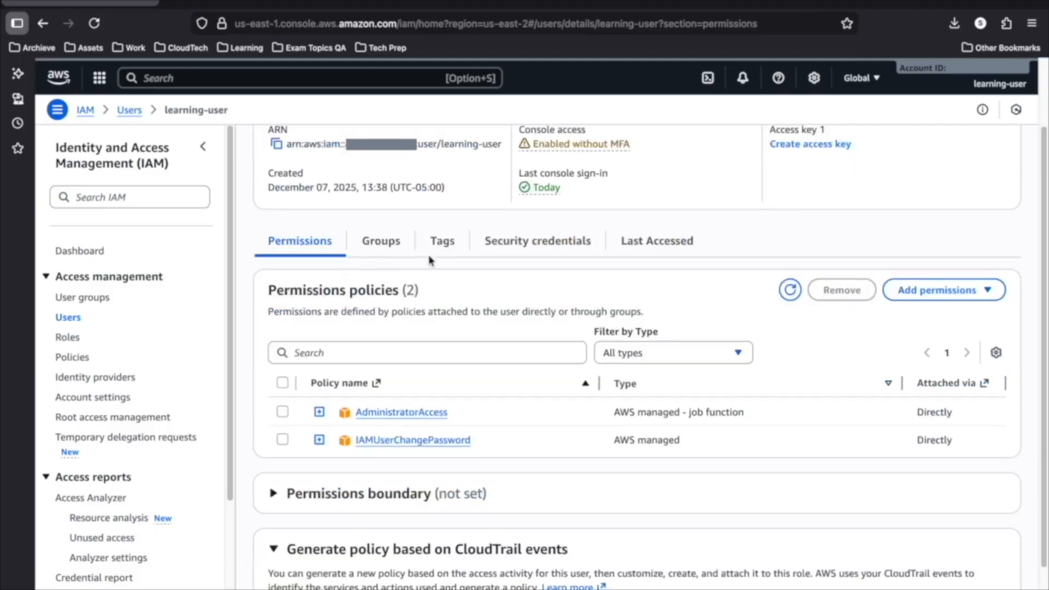
{"action": "left_click", "coordinate": [382, 242]}
{"action": "left_click", "coordinate": [442, 325]}
{"action": "left_click", "coordinate": [543, 328]}
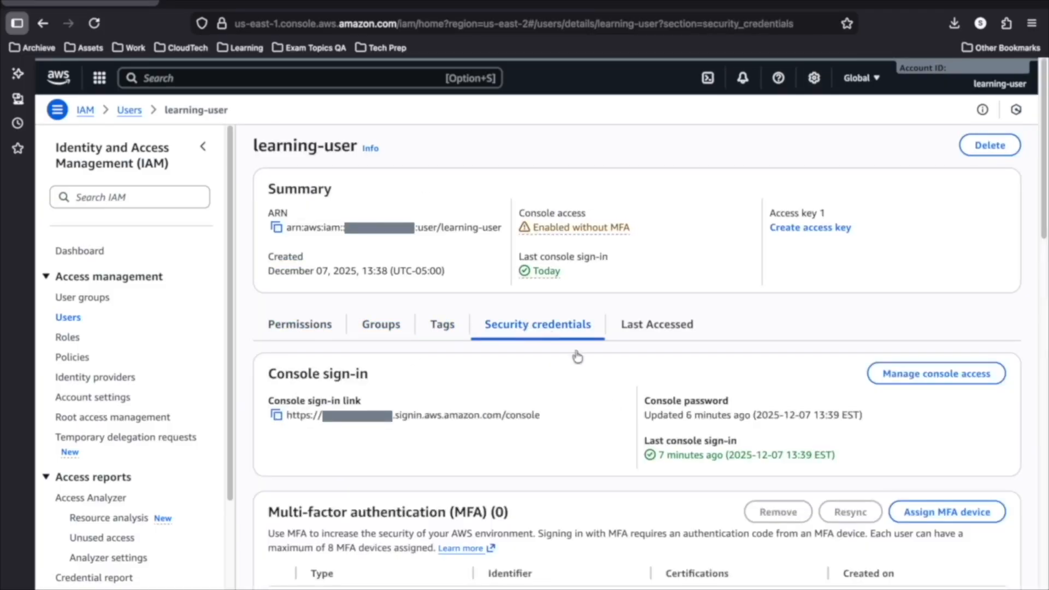
{"action": "scroll", "coordinate": [614, 405], "scroll_direction": "down", "scroll_amount": 2}
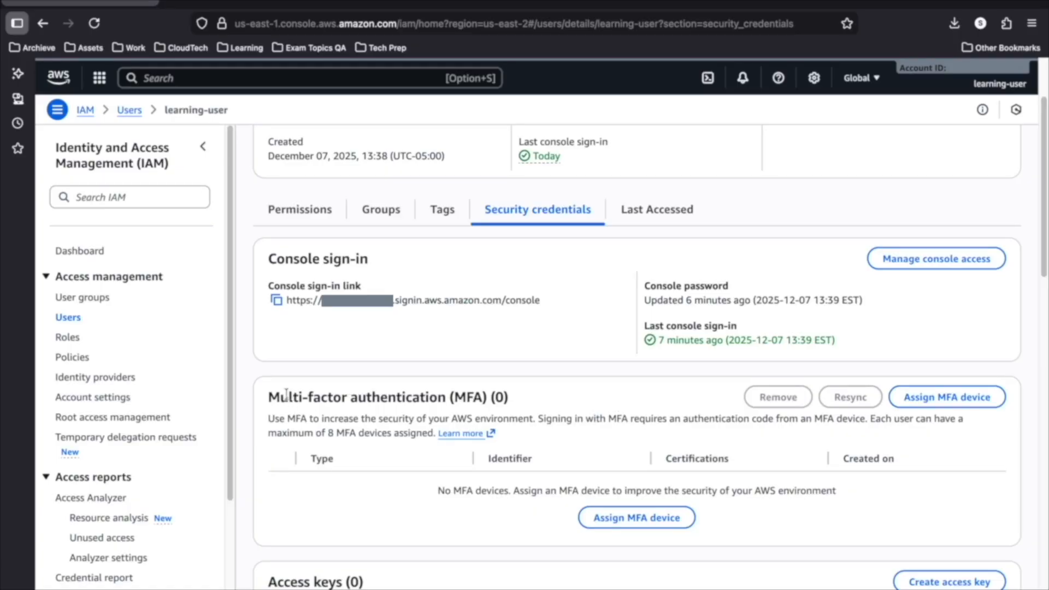
{"action": "left_click_drag", "start_coordinate": [279, 397], "coordinate": [540, 407]}
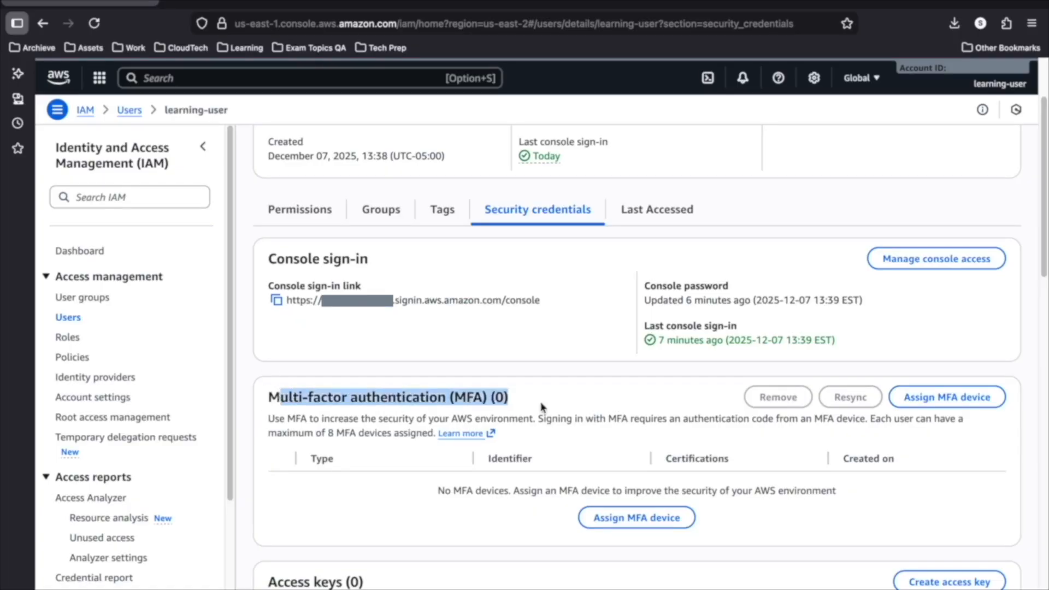
{"action": "left_click", "coordinate": [565, 398]}
Start assigning an MFA device and name it aws-learningUser-mfa
{"action": "left_click", "coordinate": [606, 518]}
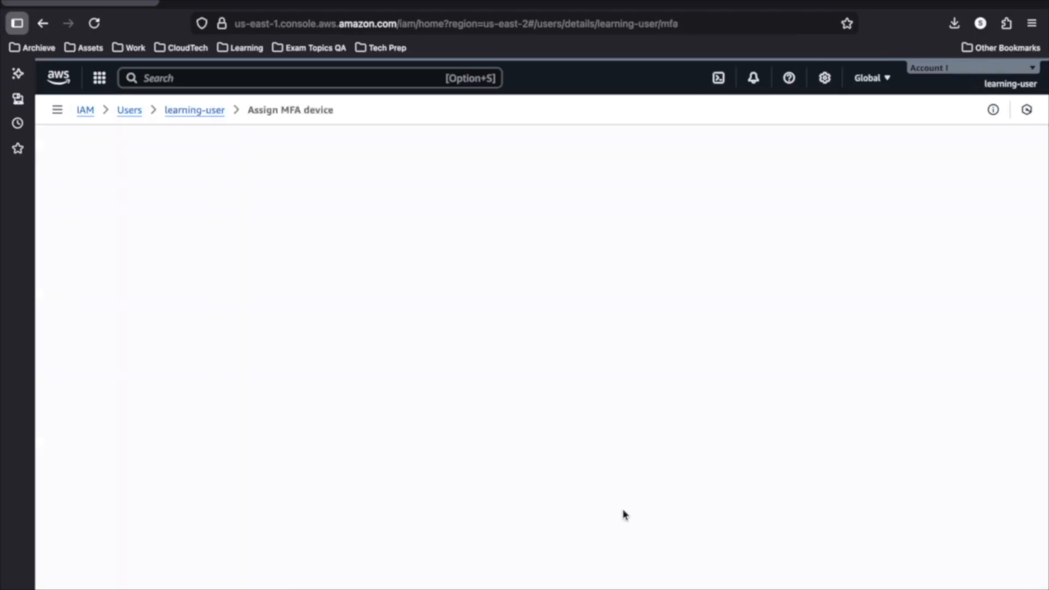
{"action": "scroll", "coordinate": [361, 315], "scroll_direction": "down", "scroll_amount": 1}
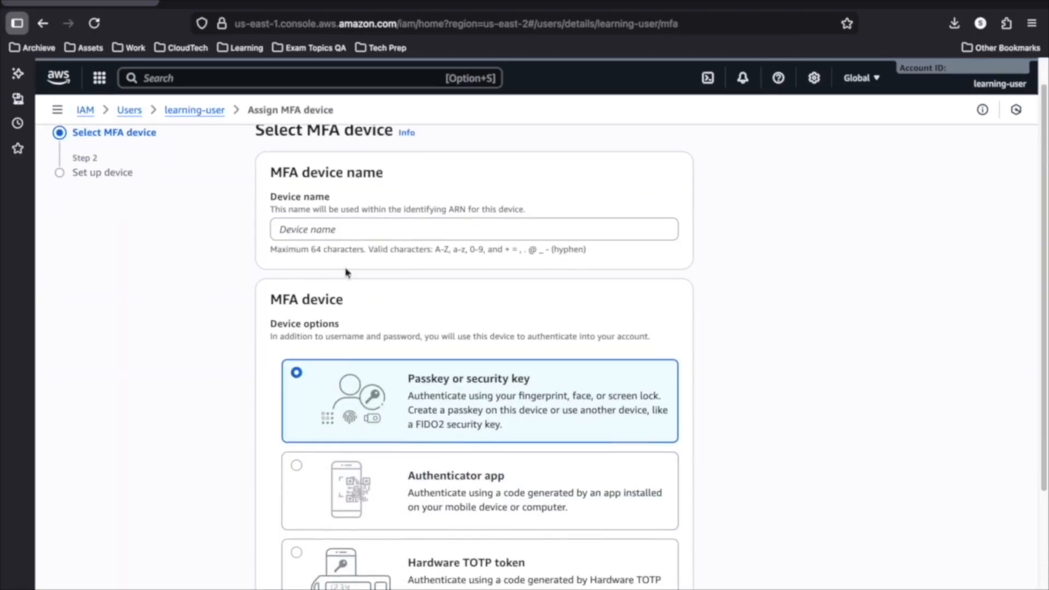
{"action": "left_click", "coordinate": [332, 233]}
{"action": "type", "text": "learning-mfa"}
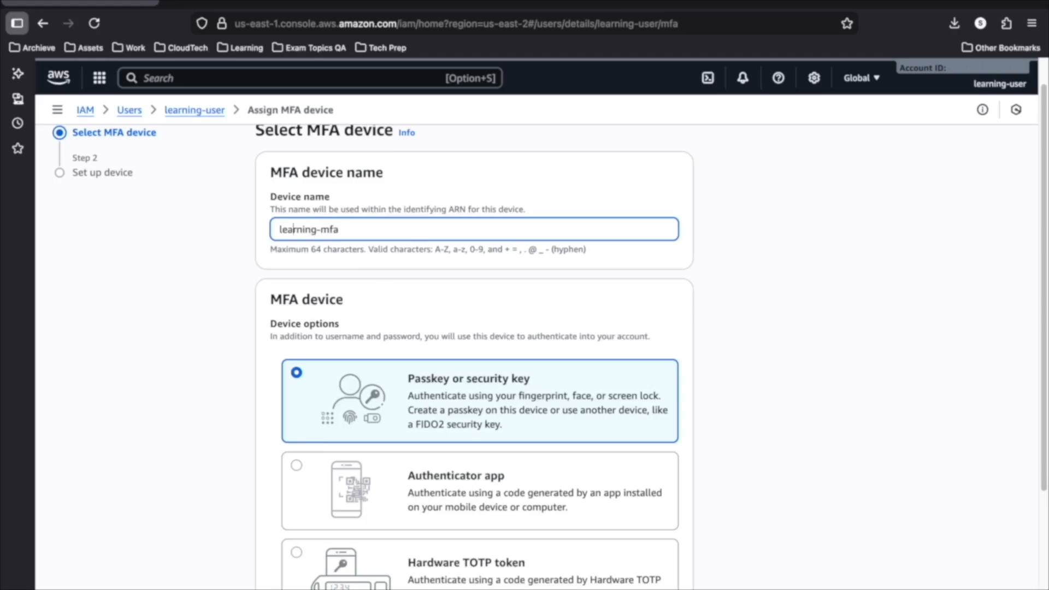
{"action": "type", "text": "aws-learning"}
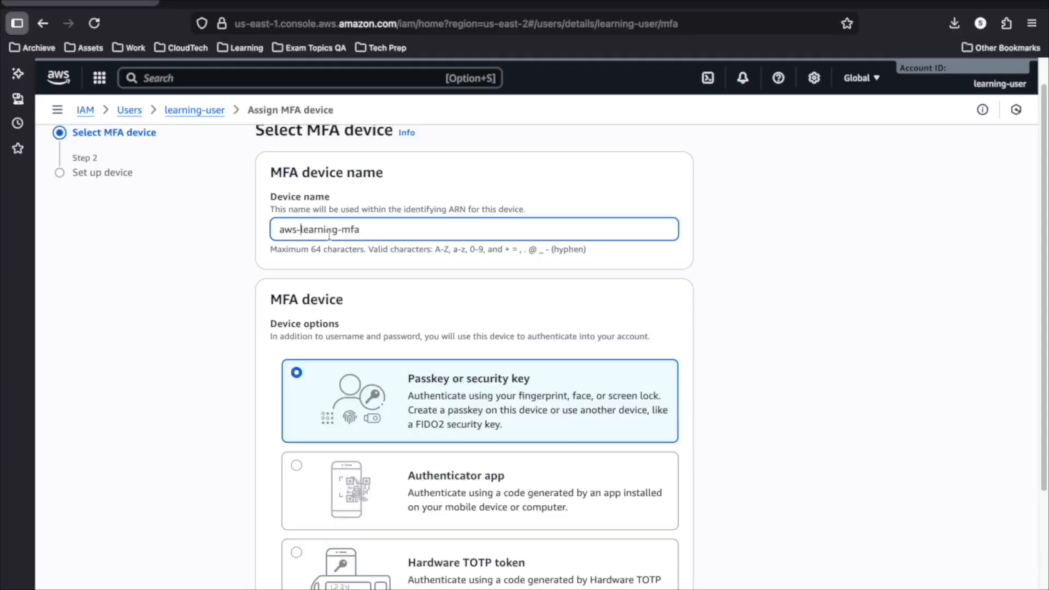
{"action": "type", "text": "User"}
Choose Authenticator app as the MFA device type and continue to setup
{"action": "scroll", "coordinate": [388, 323], "scroll_direction": "down", "scroll_amount": 2}
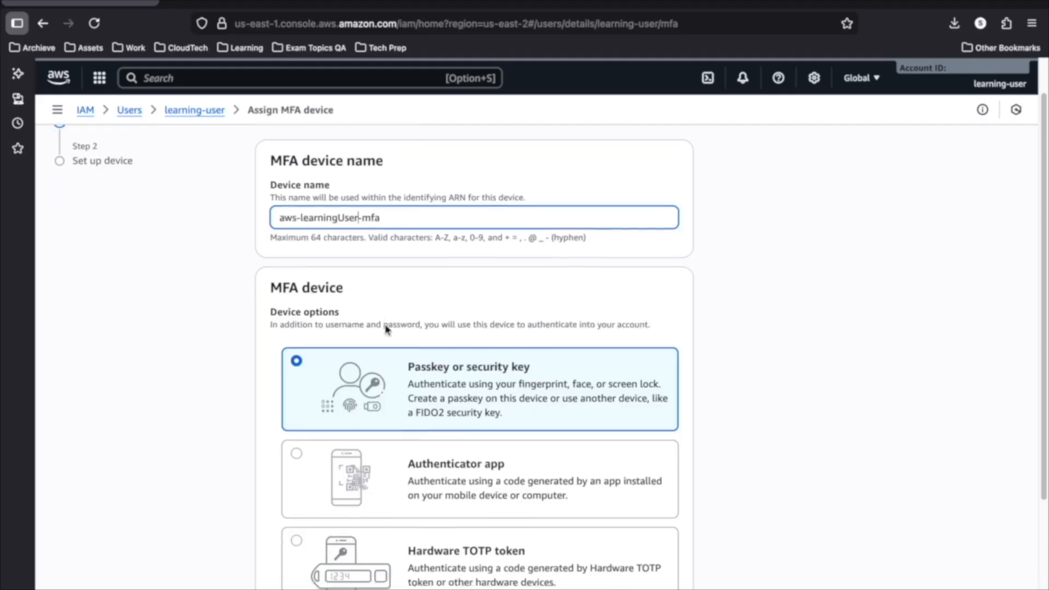
{"action": "scroll", "coordinate": [392, 328], "scroll_direction": "down", "scroll_amount": 2}
{"action": "left_click", "coordinate": [407, 391]}
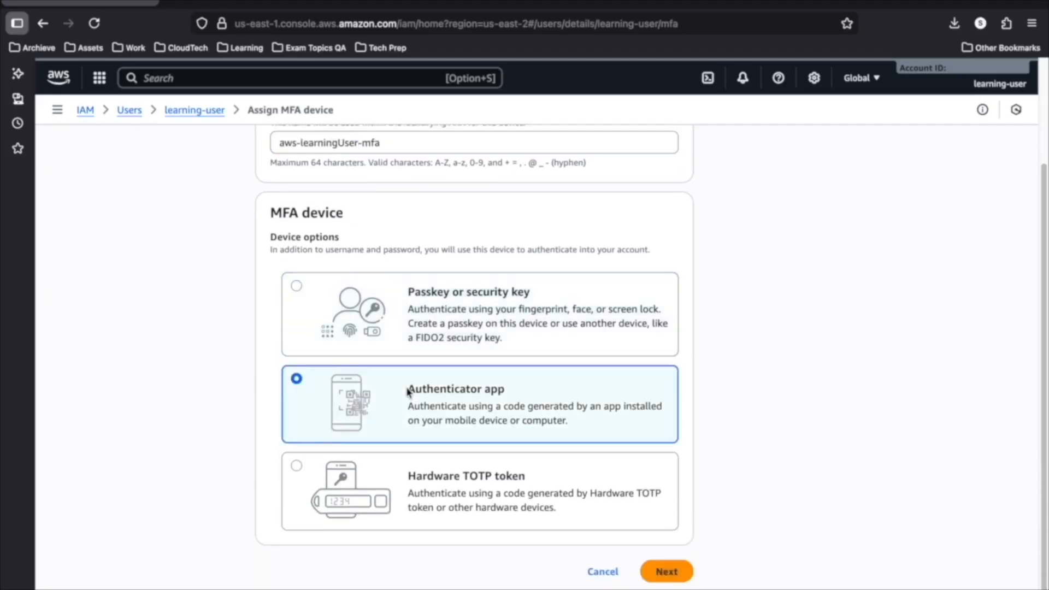
{"action": "scroll", "coordinate": [595, 410], "scroll_direction": "up", "scroll_amount": 3}
{"action": "scroll", "coordinate": [634, 437], "scroll_direction": "down", "scroll_amount": 3}
{"action": "left_click", "coordinate": [674, 571]}
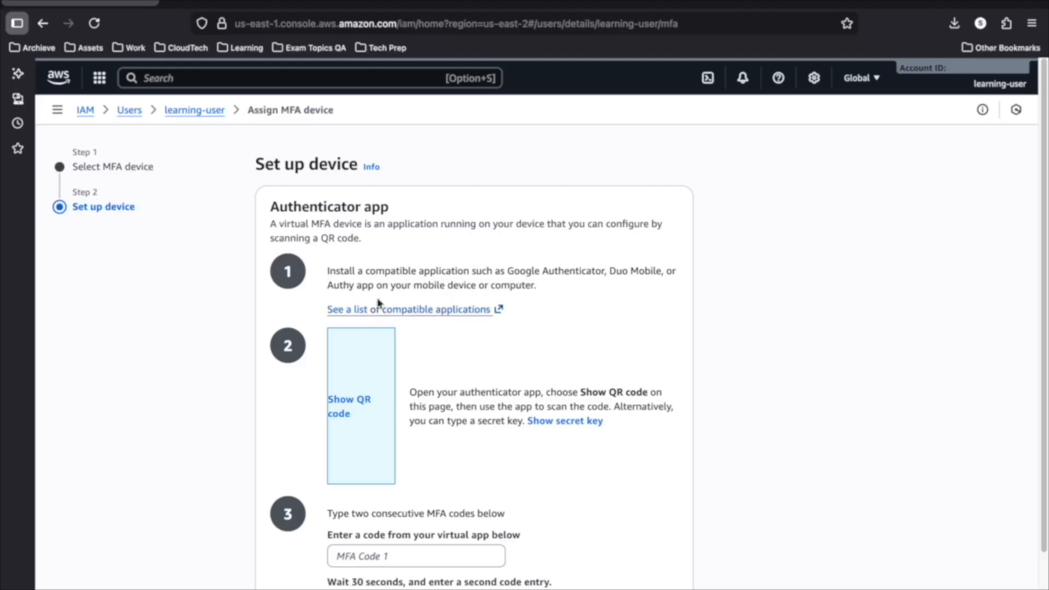
Highlight Google Authenticator among the compatible apps and reveal the setup QR code
{"action": "scroll", "coordinate": [437, 268], "scroll_direction": "down", "scroll_amount": 1}
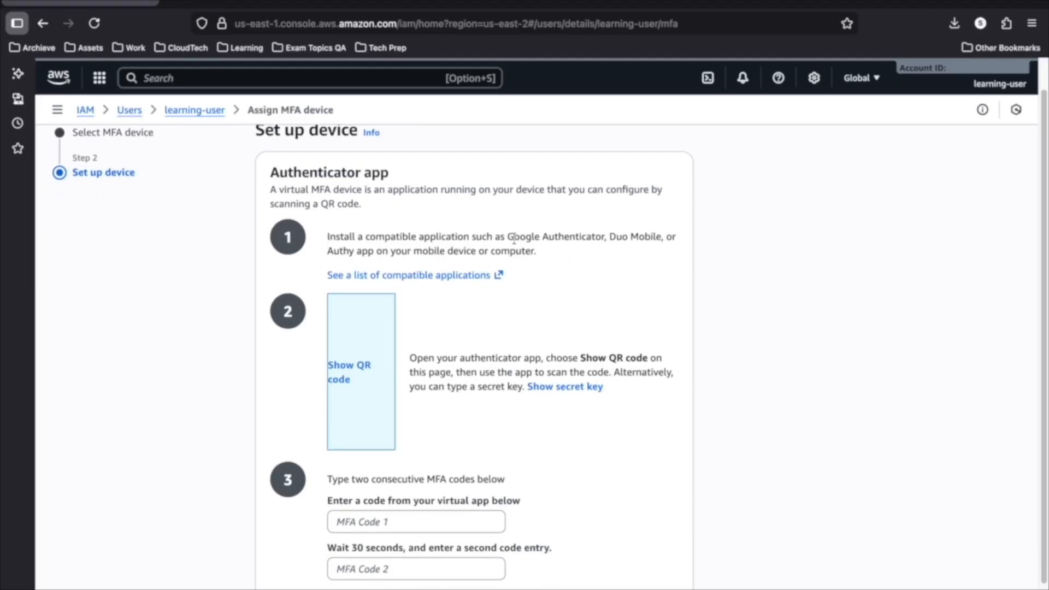
{"action": "left_click_drag", "start_coordinate": [507, 236], "coordinate": [597, 236]}
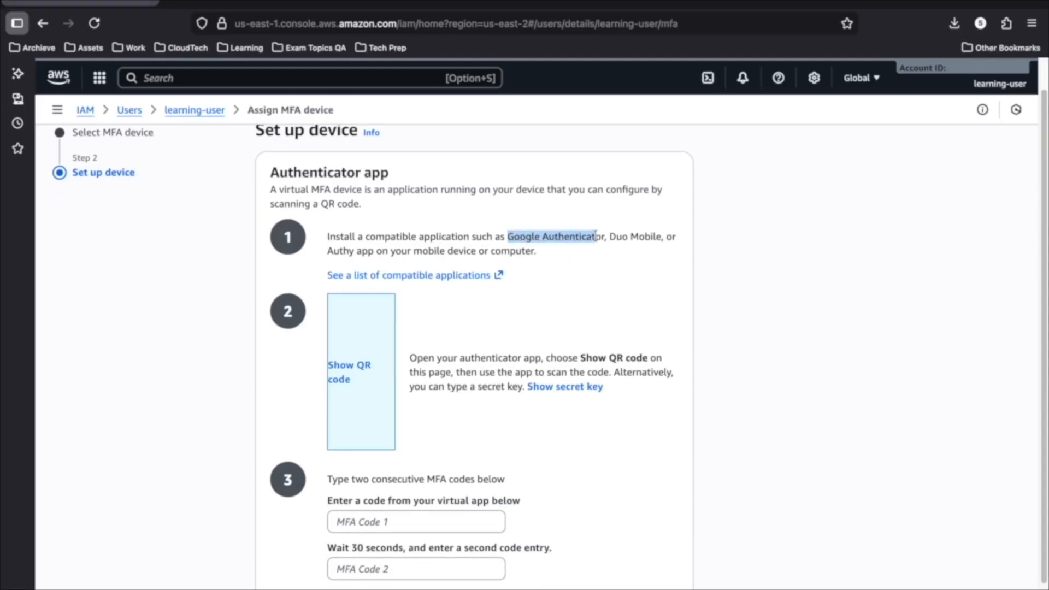
{"action": "left_click", "coordinate": [577, 267]}
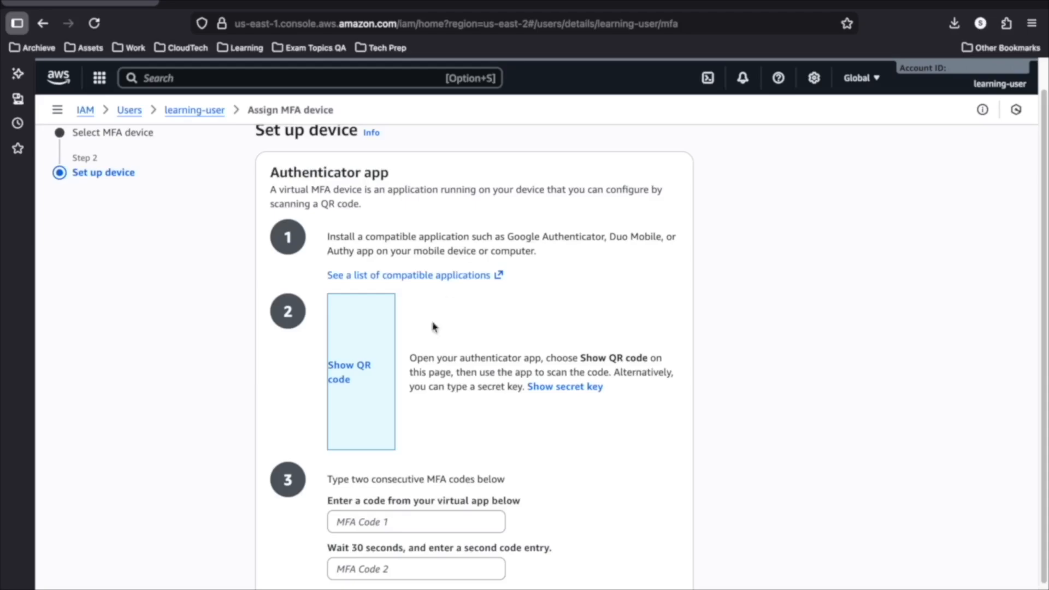
{"action": "left_click", "coordinate": [352, 376]}
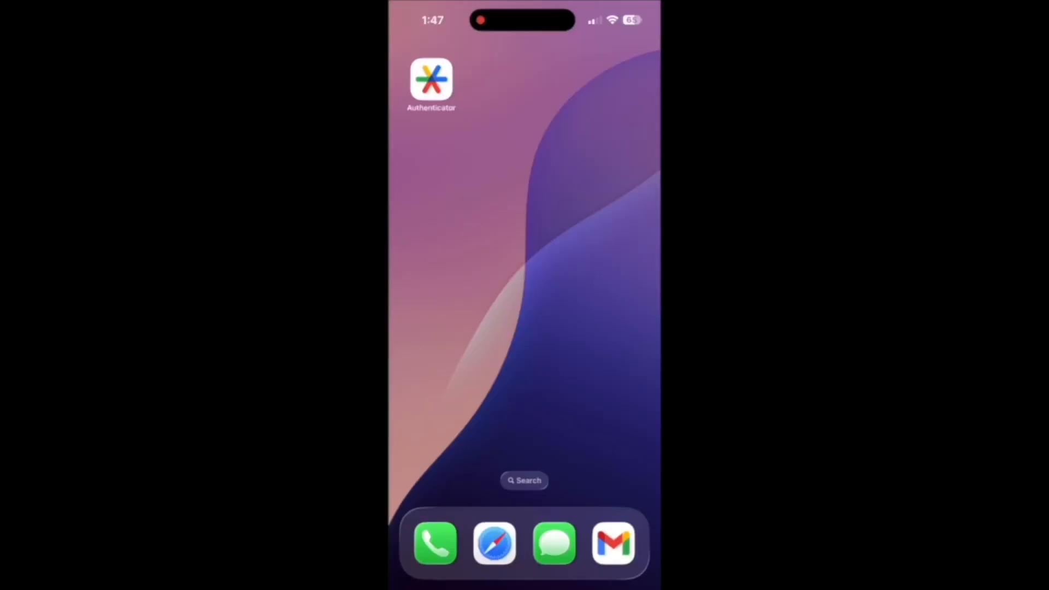
In Google Authenticator, scan the console's QR code to add the Amazon Web Services entry
{"action": "left_click", "coordinate": [431, 79]}
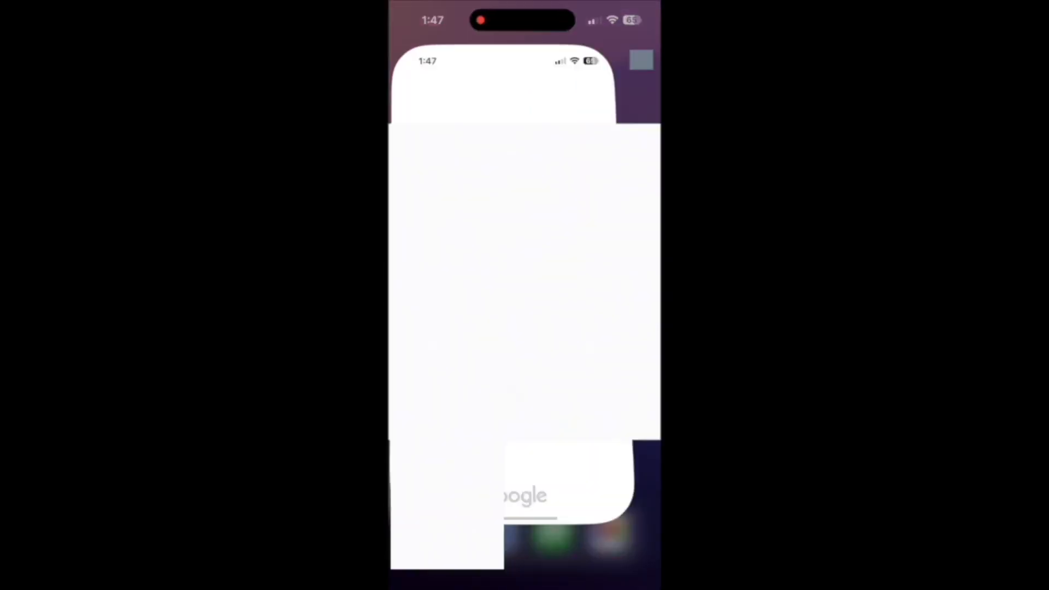
{"action": "left_click", "coordinate": [633, 530]}
{"action": "left_click", "coordinate": [545, 502]}
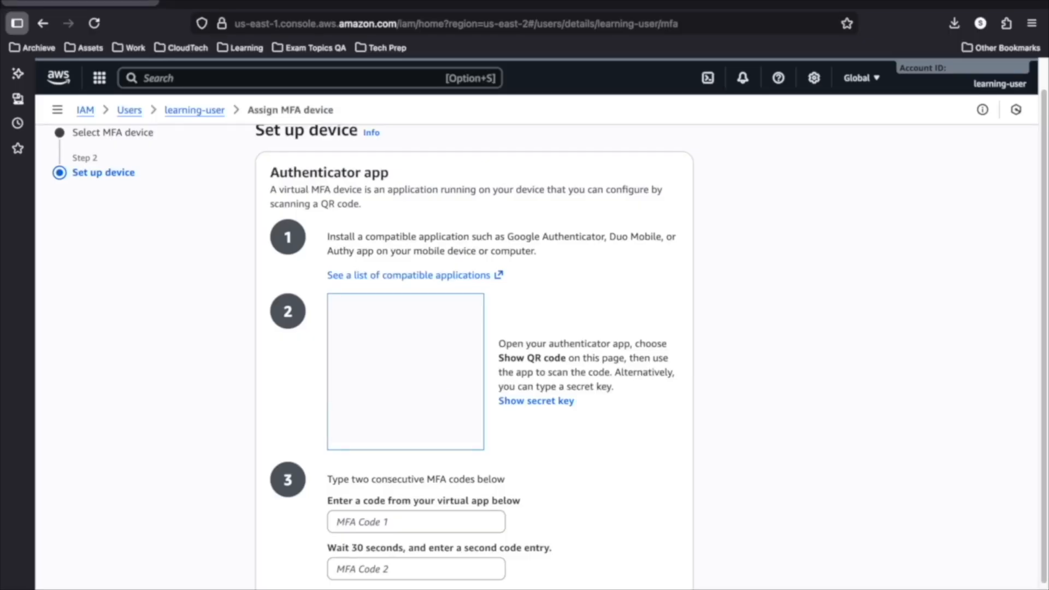
Enter two consecutive authenticator codes as MFA Code 1 and 2, then add the MFA device
{"action": "left_click", "coordinate": [382, 526]}
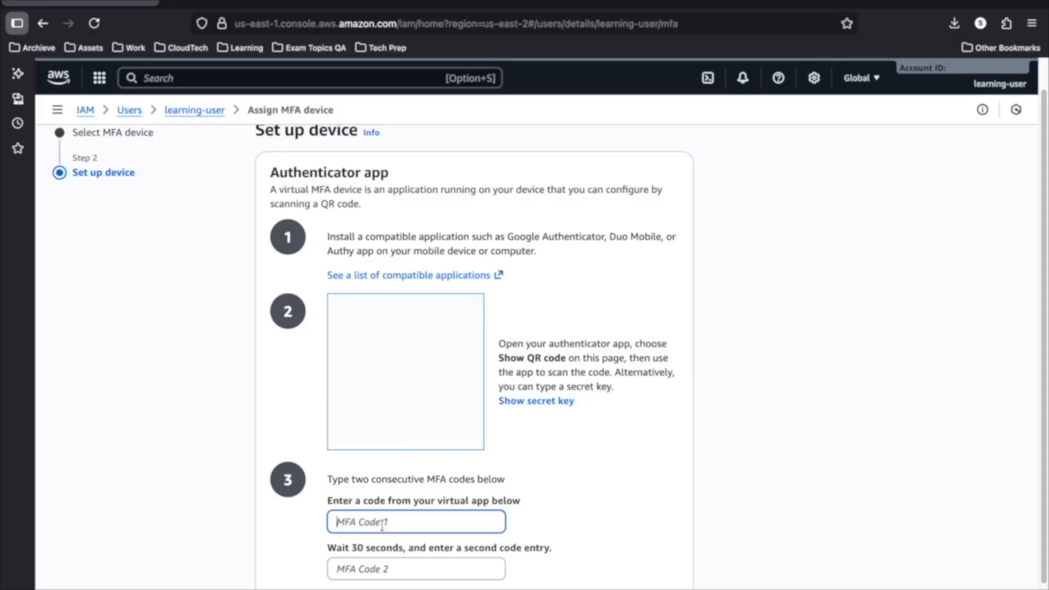
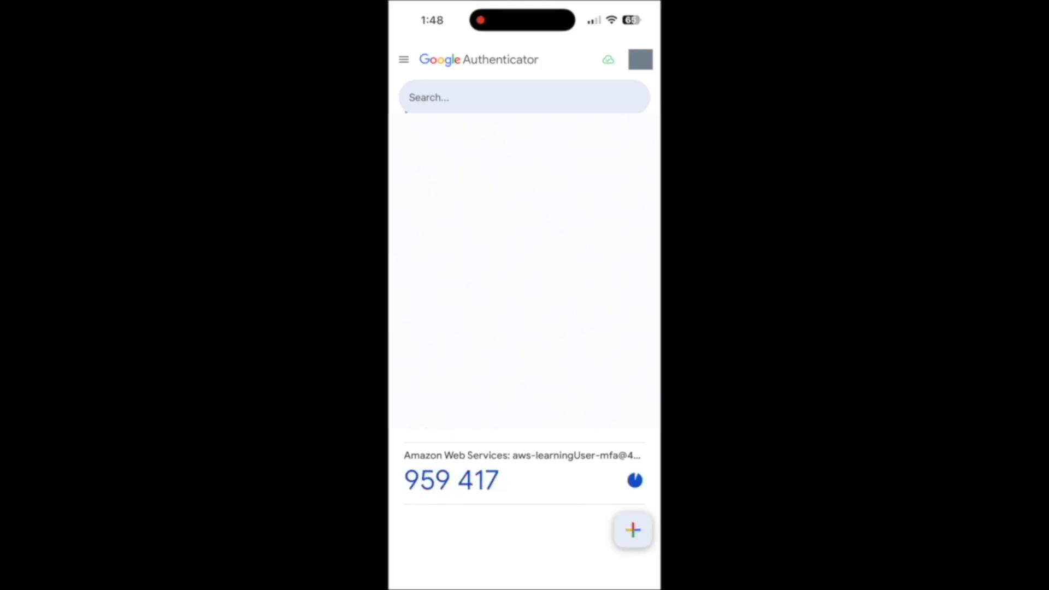
{"action": "left_click", "coordinate": [373, 568]}
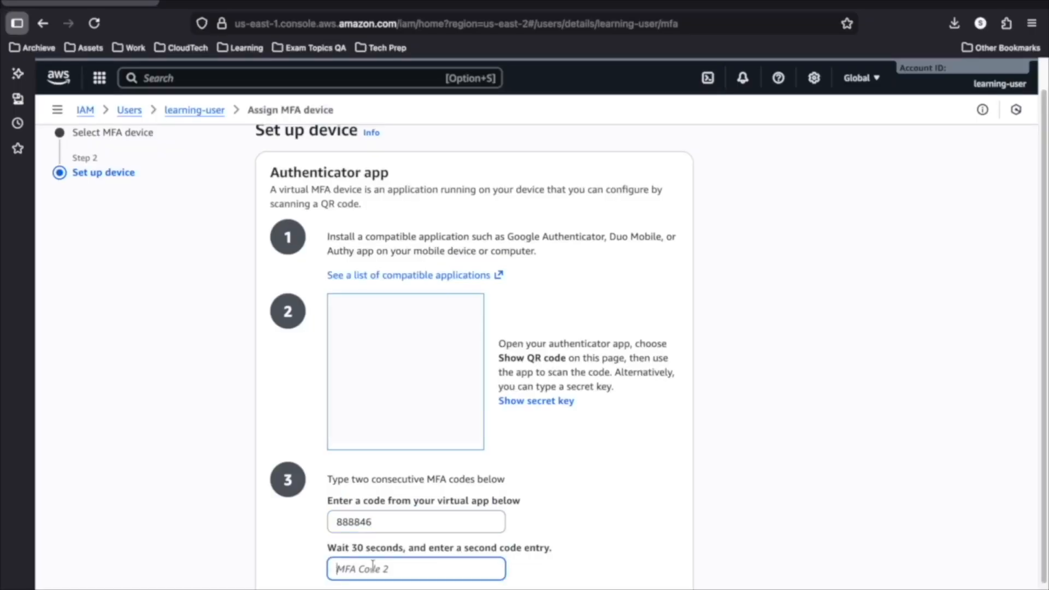
{"action": "scroll", "coordinate": [376, 563], "scroll_direction": "down", "scroll_amount": 2}
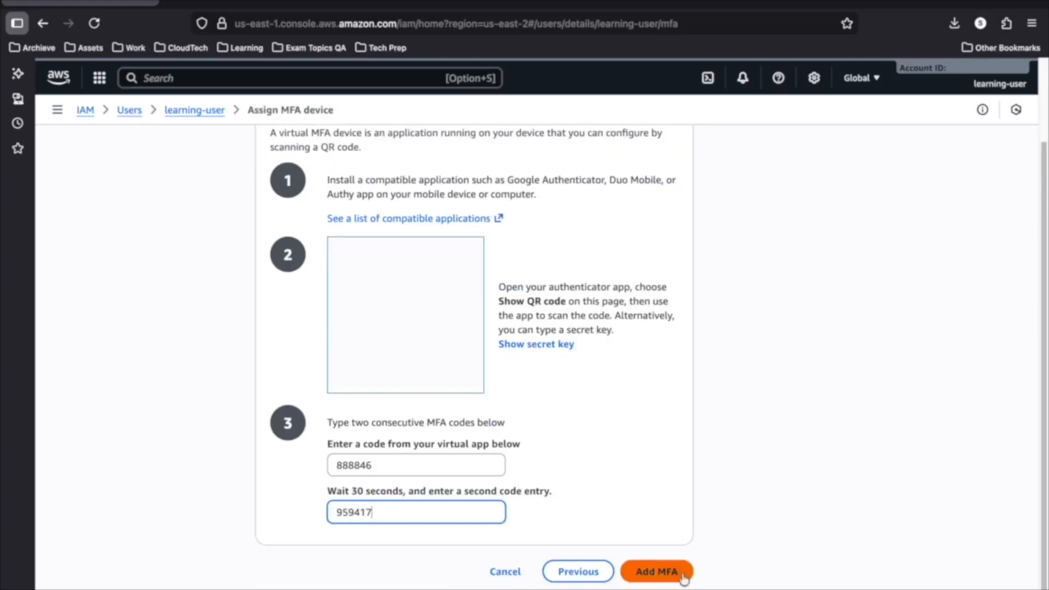
{"action": "left_click", "coordinate": [658, 572]}
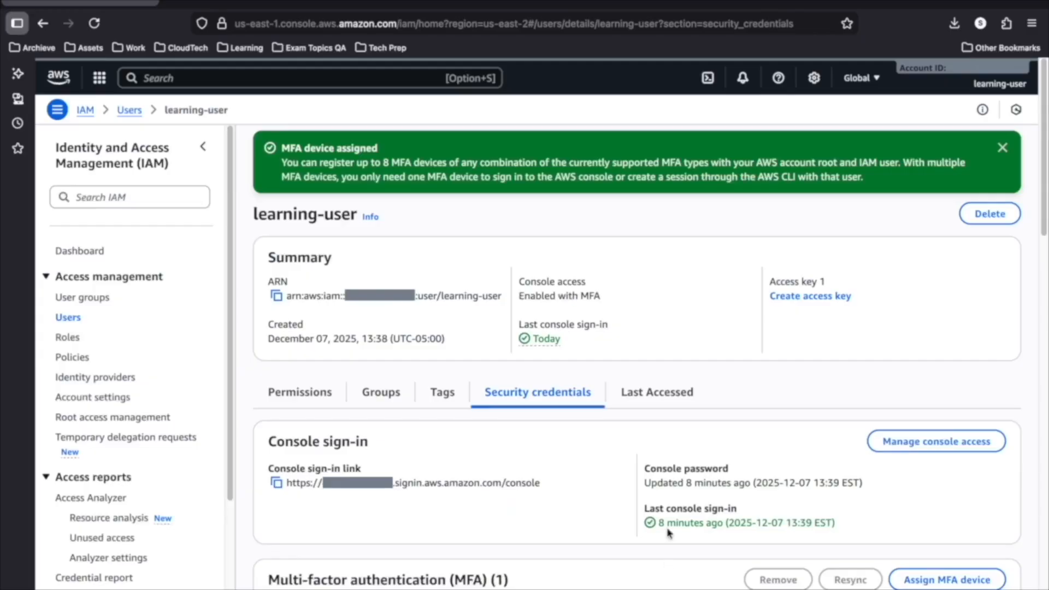
Highlight the note about multiple MFA devices and dismiss the MFA device assigned banner
{"action": "scroll", "coordinate": [326, 191], "scroll_direction": "down", "scroll_amount": 1}
{"action": "left_click_drag", "start_coordinate": [280, 176], "coordinate": [549, 174]}
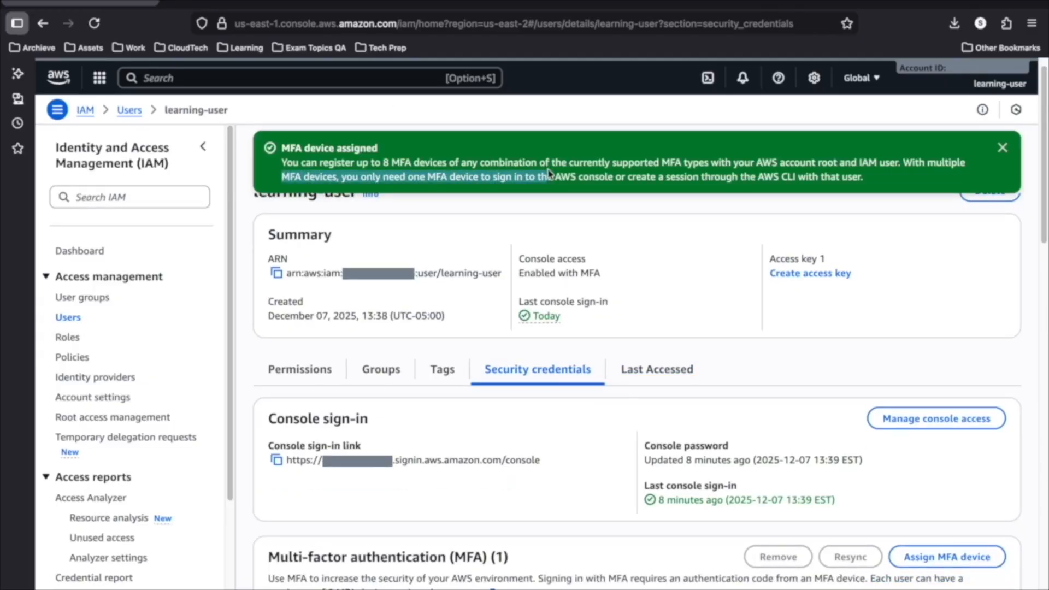
{"action": "left_click", "coordinate": [1001, 151]}
{"action": "scroll", "coordinate": [791, 263], "scroll_direction": "down", "scroll_amount": 4}
{"action": "scroll", "coordinate": [867, 365], "scroll_direction": "up", "scroll_amount": 4}
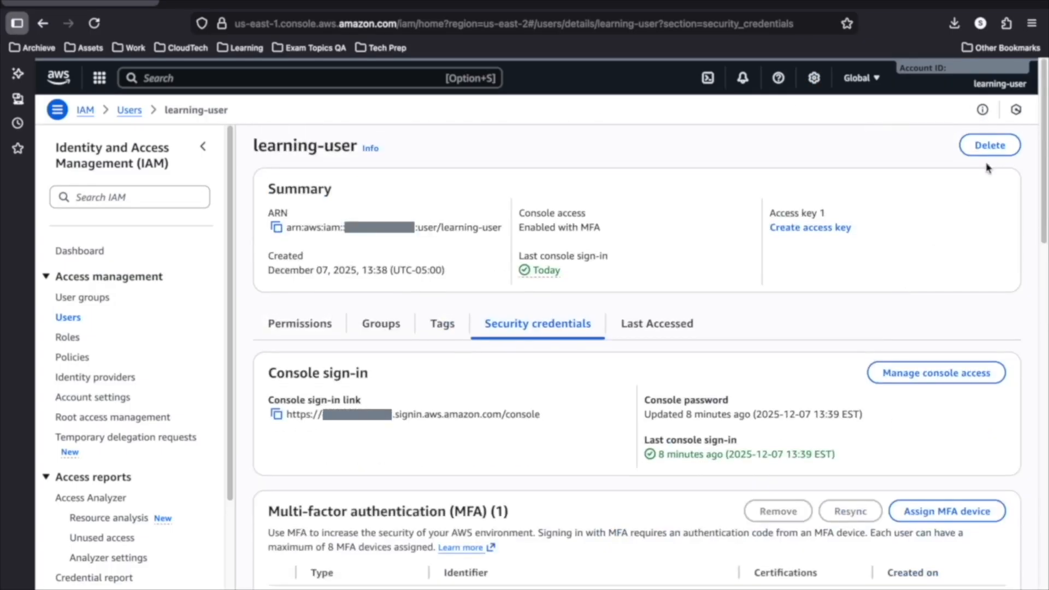
Sign out of the console from the account menu showing learning-user
{"action": "left_click", "coordinate": [1000, 82]}
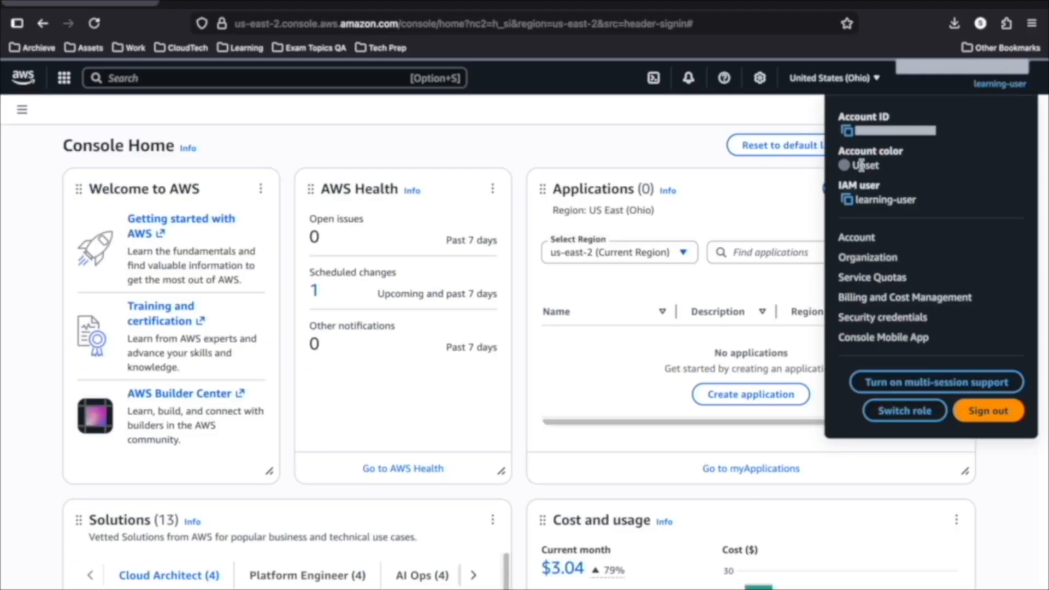
{"action": "left_click_drag", "start_coordinate": [858, 200], "coordinate": [923, 200]}
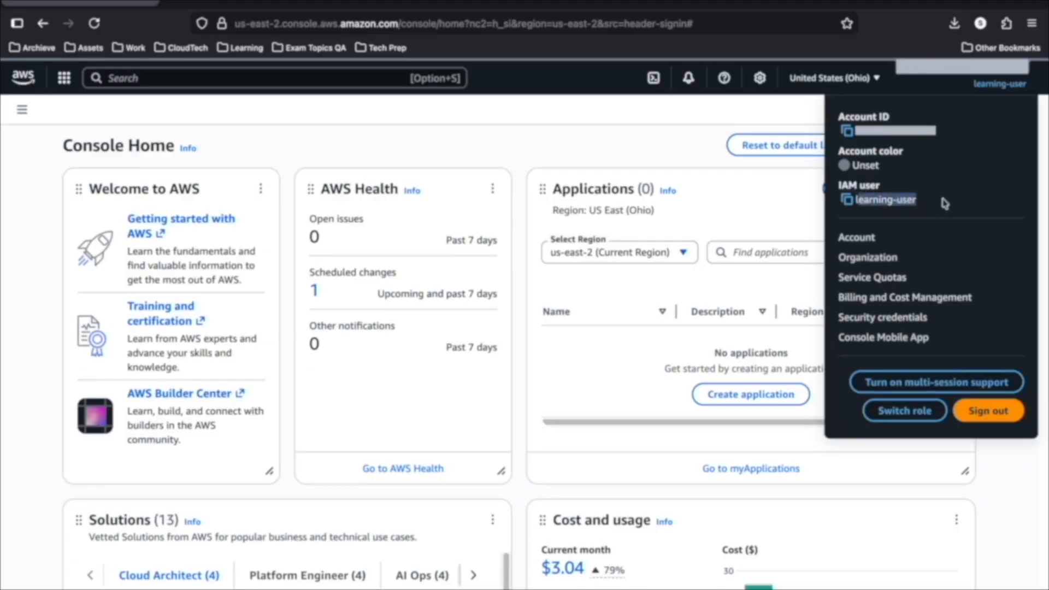
{"action": "left_click", "coordinate": [944, 200]}
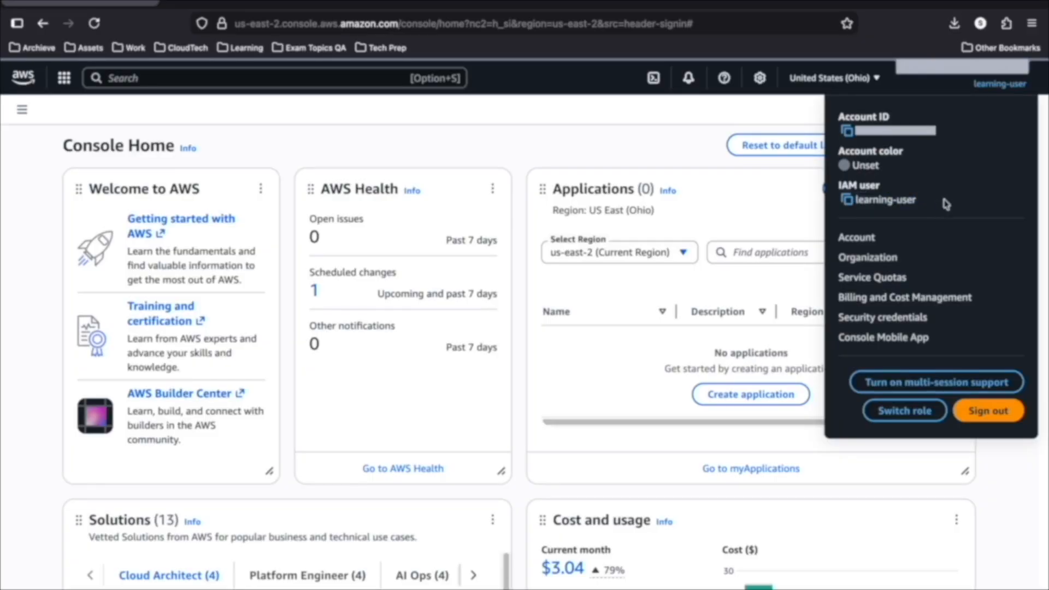
{"action": "left_click", "coordinate": [990, 412]}
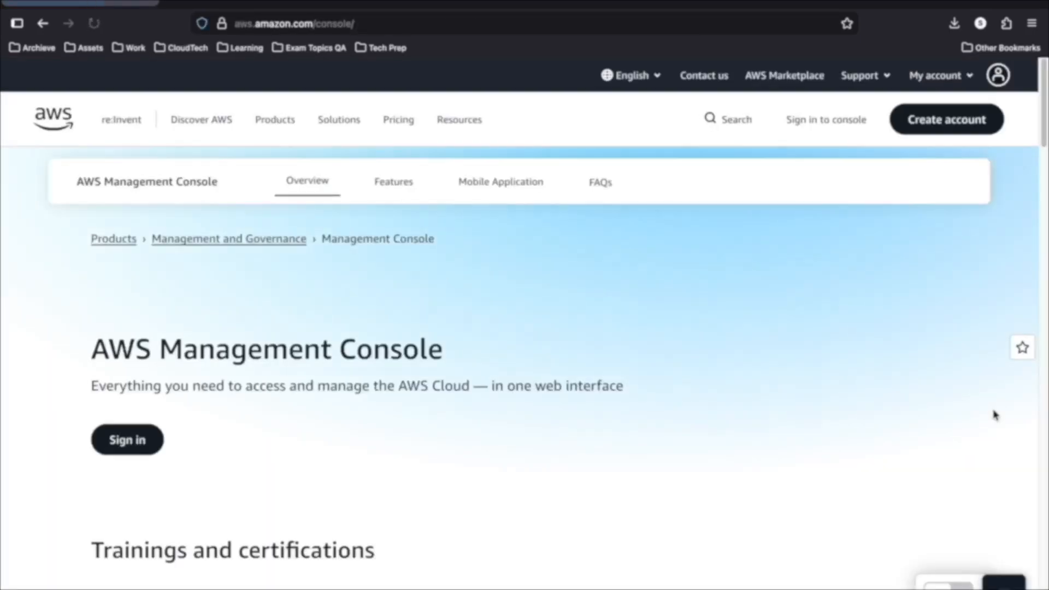
Sign in again as learning-user with the account password
{"action": "left_click", "coordinate": [824, 128]}
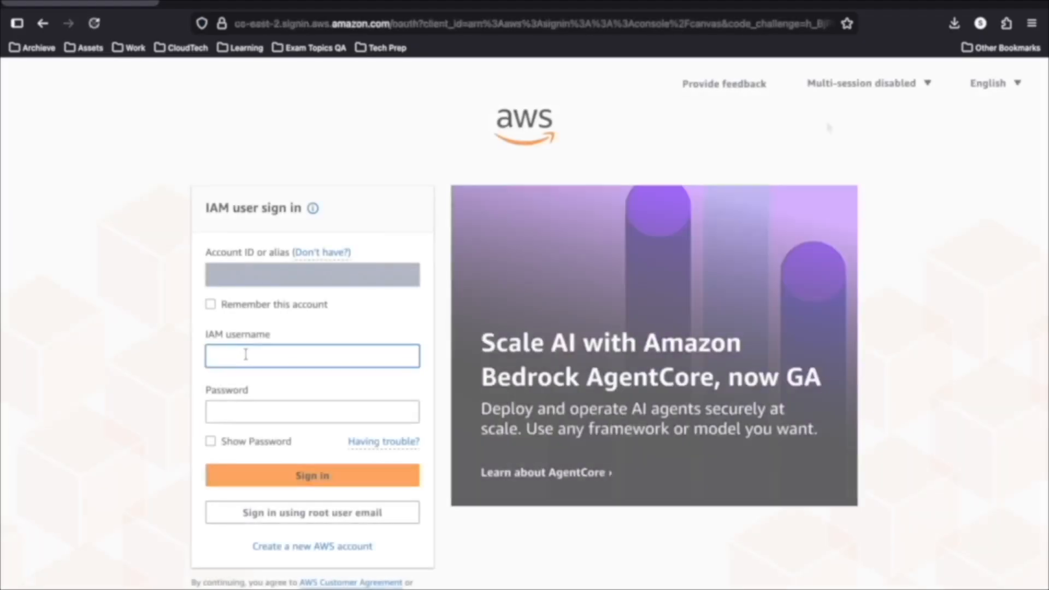
{"action": "type", "text": "lear"}
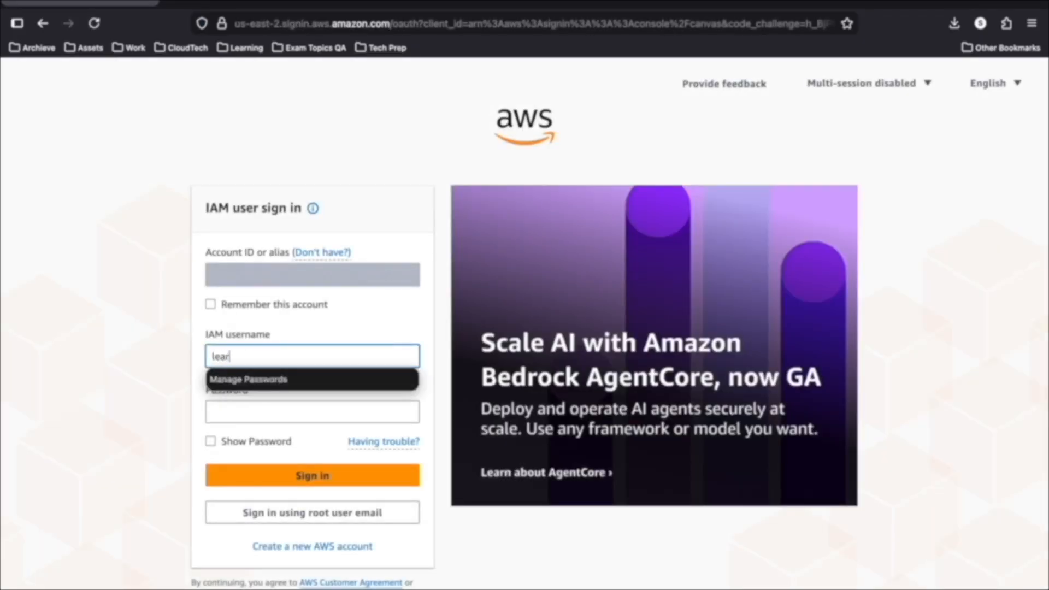
{"action": "type", "text": "ning-user"}
{"action": "left_click", "coordinate": [272, 407]}
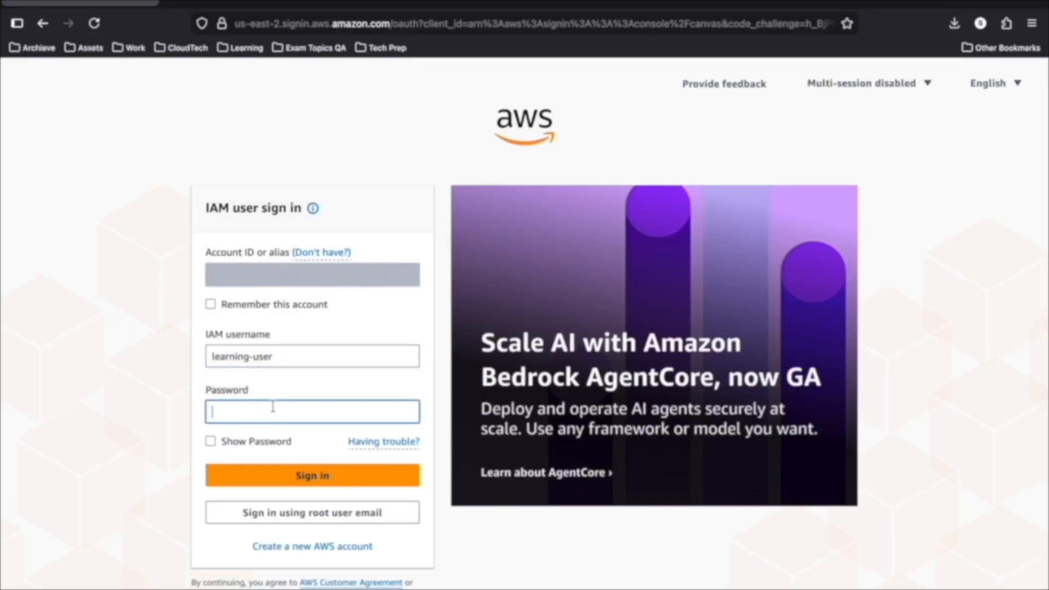
{"action": "key", "text": "ctrl+v"}
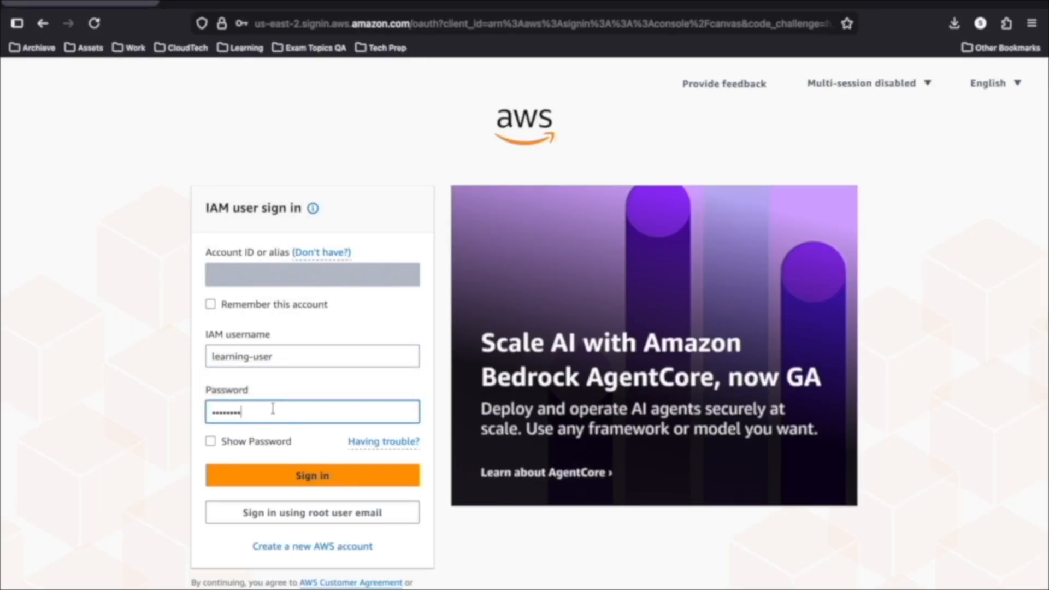
{"action": "left_click", "coordinate": [313, 479]}
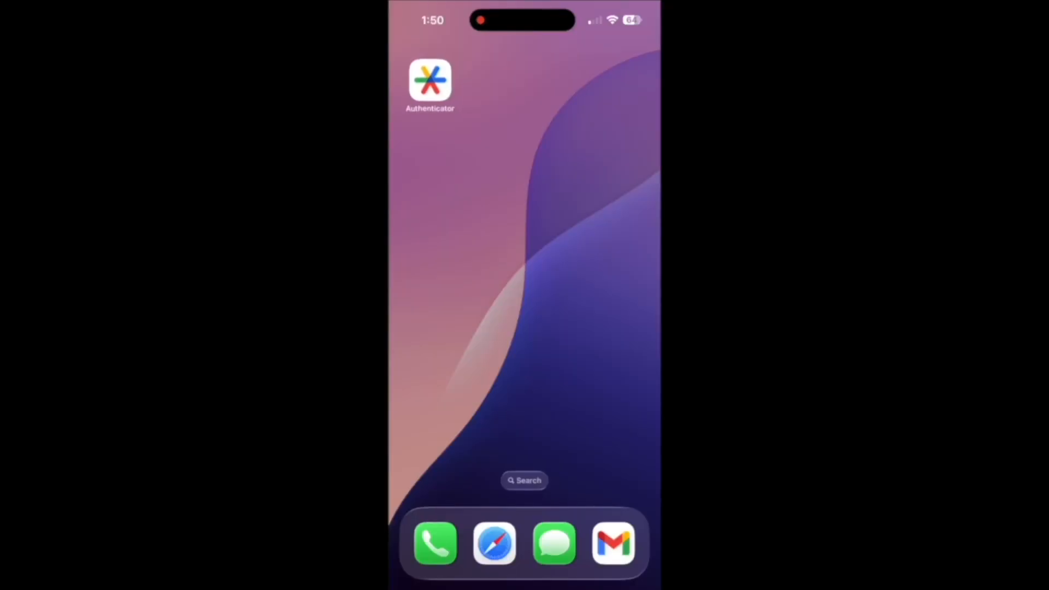
Open Google Authenticator on the phone to read the current Amazon Web Services code
{"action": "left_click", "coordinate": [430, 80]}
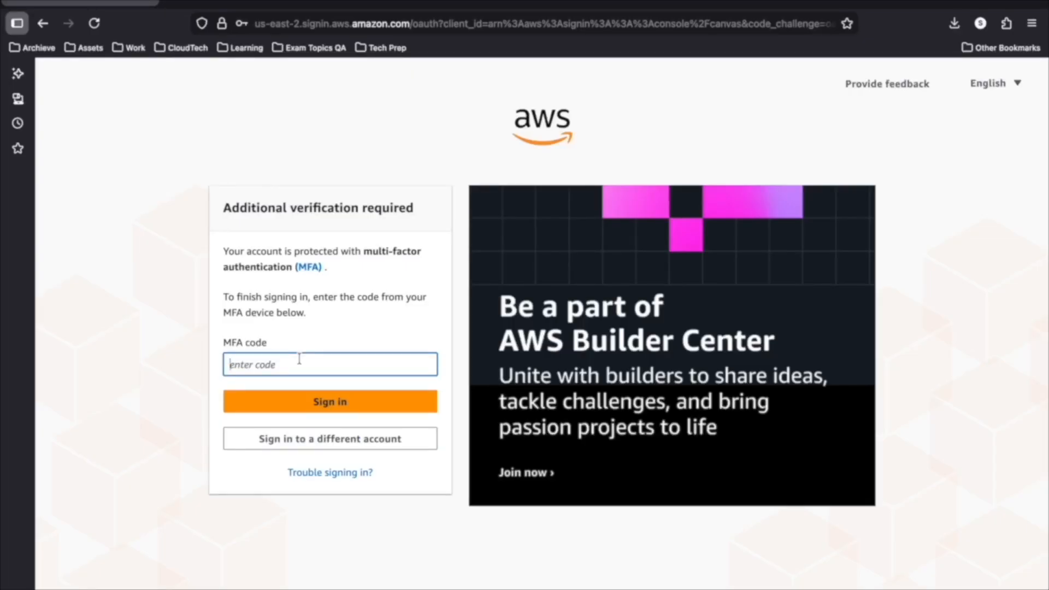
Enter the authenticator app's MFA code to sign in, then confirm learning-user in the account menu
{"action": "left_click", "coordinate": [309, 403]}
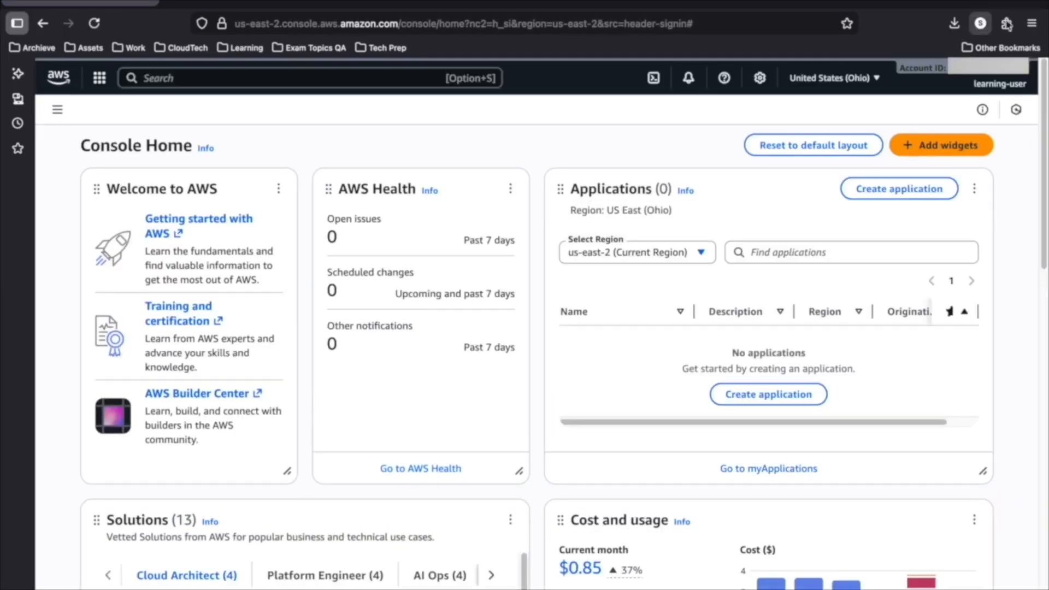
{"action": "left_click", "coordinate": [1012, 86]}
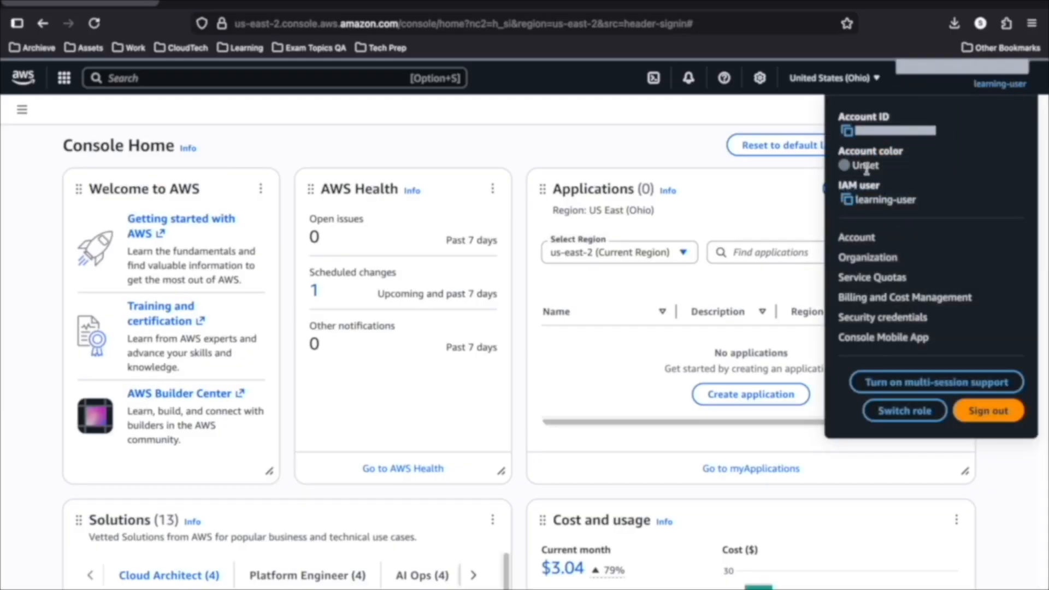